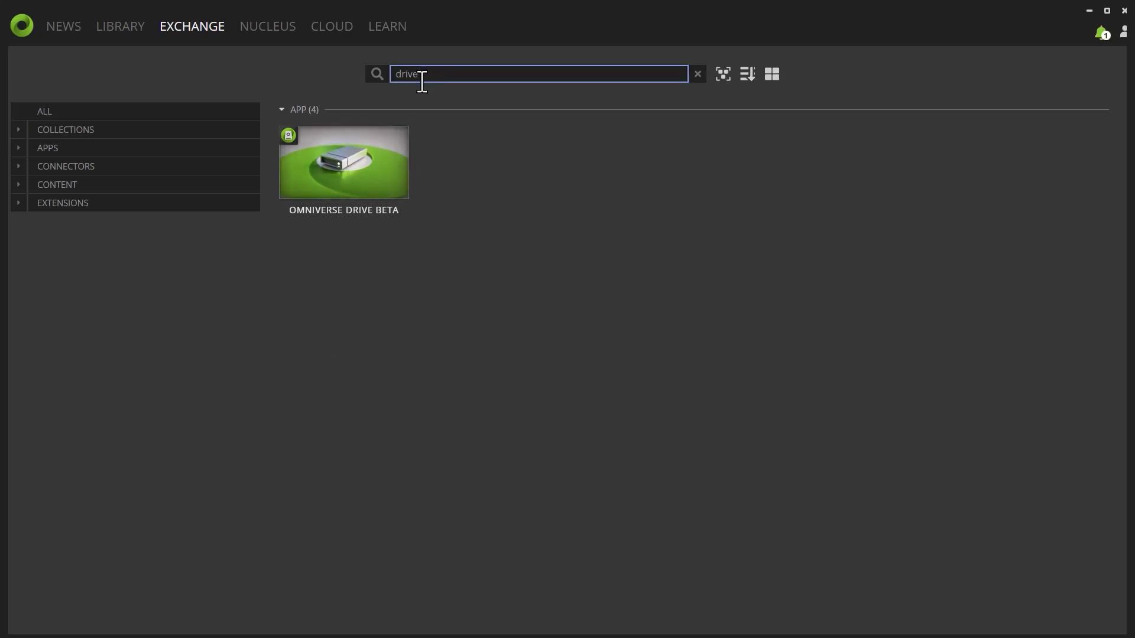
# Install the Beta 200.0.0-rc.80 release of Omniverse Drive from the Exchange and launch it.
pyautogui.click(342, 165)
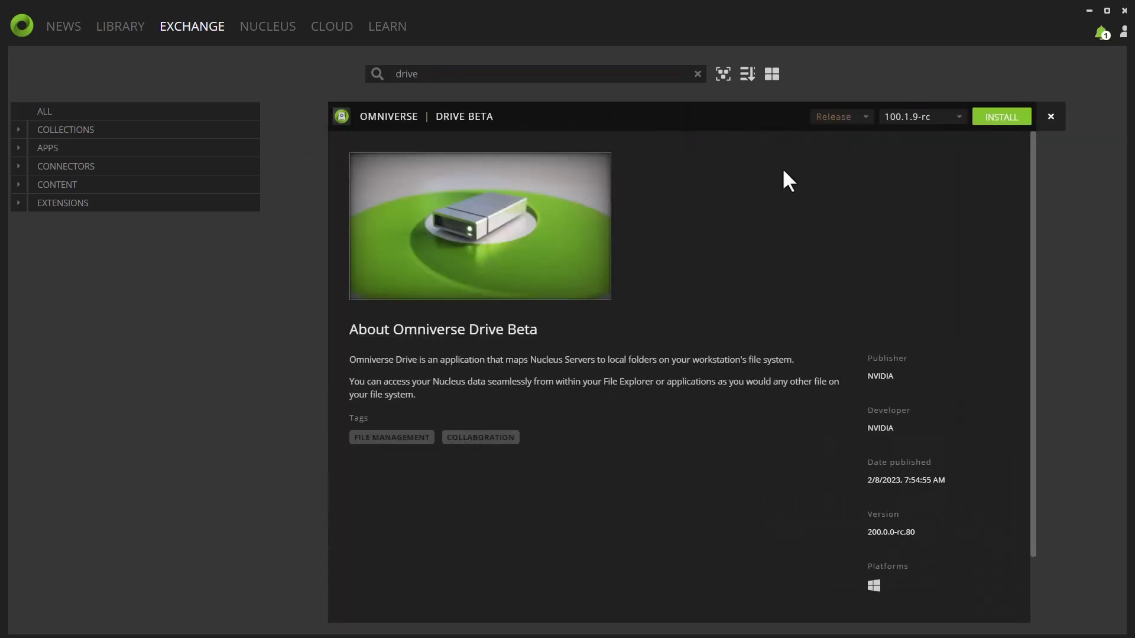
pyautogui.click(849, 115)
pyautogui.click(840, 139)
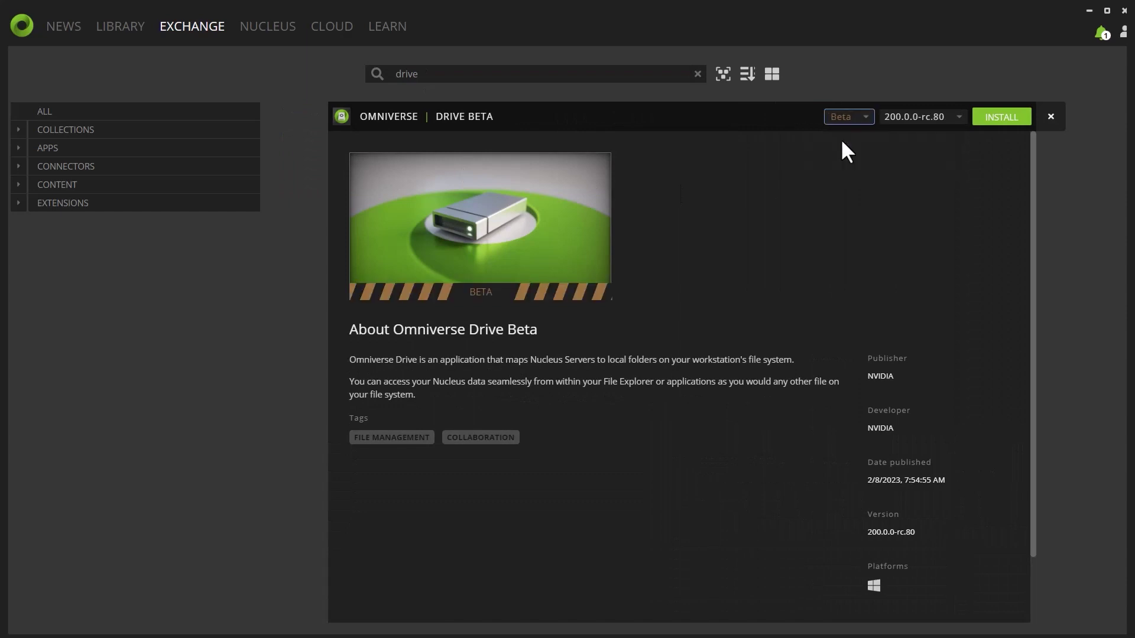
pyautogui.click(998, 121)
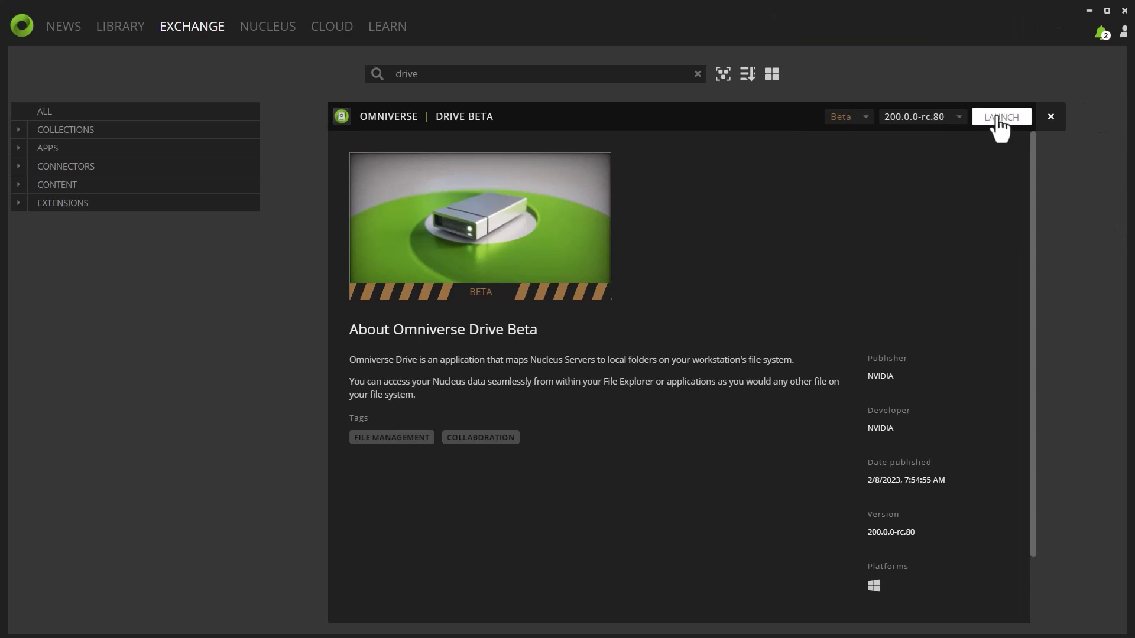
pyautogui.click(1000, 121)
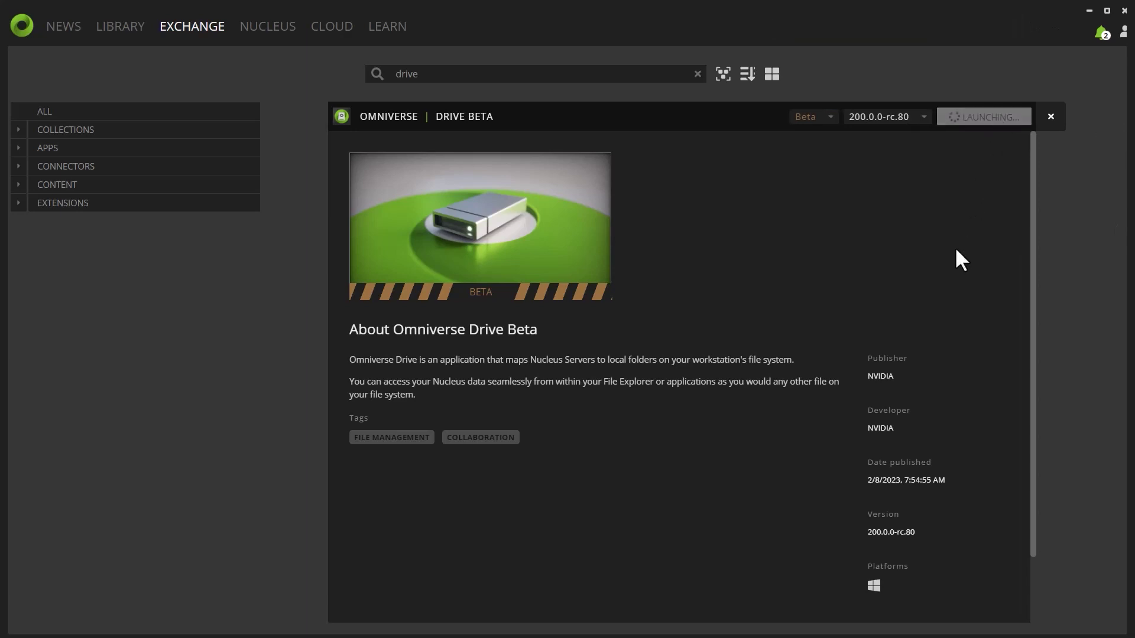
# Add the Nucleus server localhost to Drive Beta from the Library, with the OD_localhost folder in O_DriveMounts as its location.
pyautogui.click(120, 26)
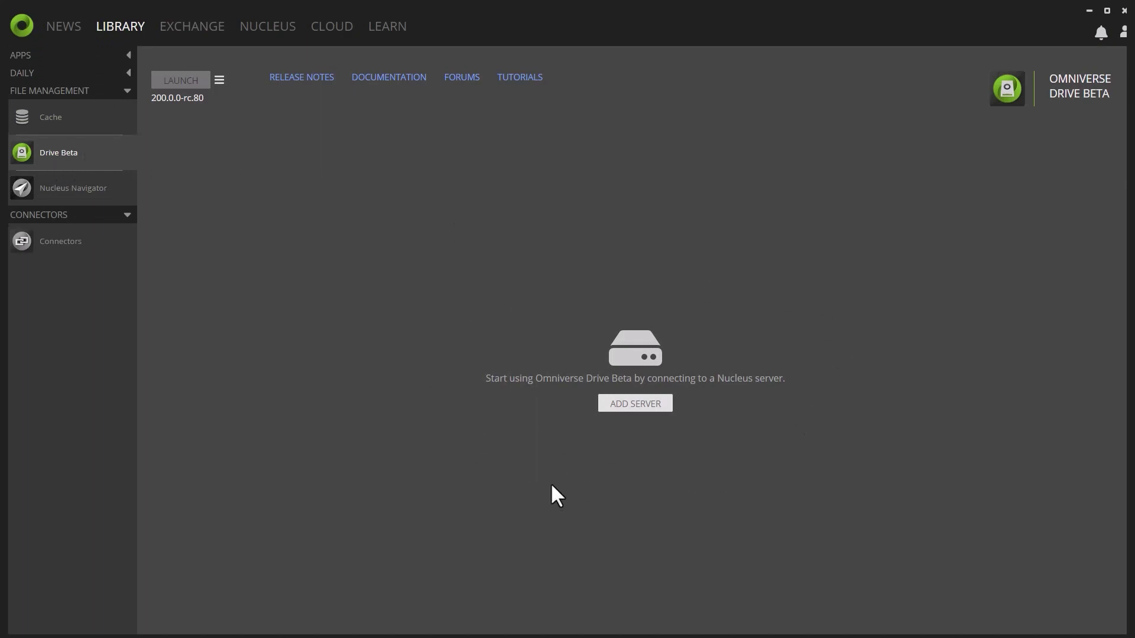
pyautogui.click(631, 404)
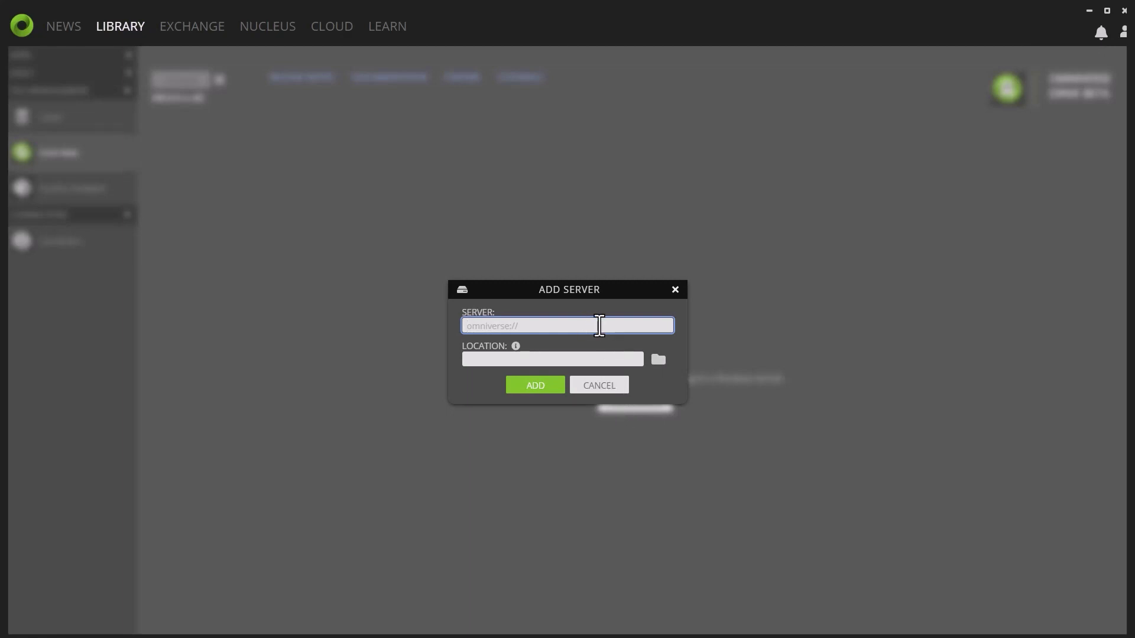
pyautogui.write('localhost')
pyautogui.press('Tab')
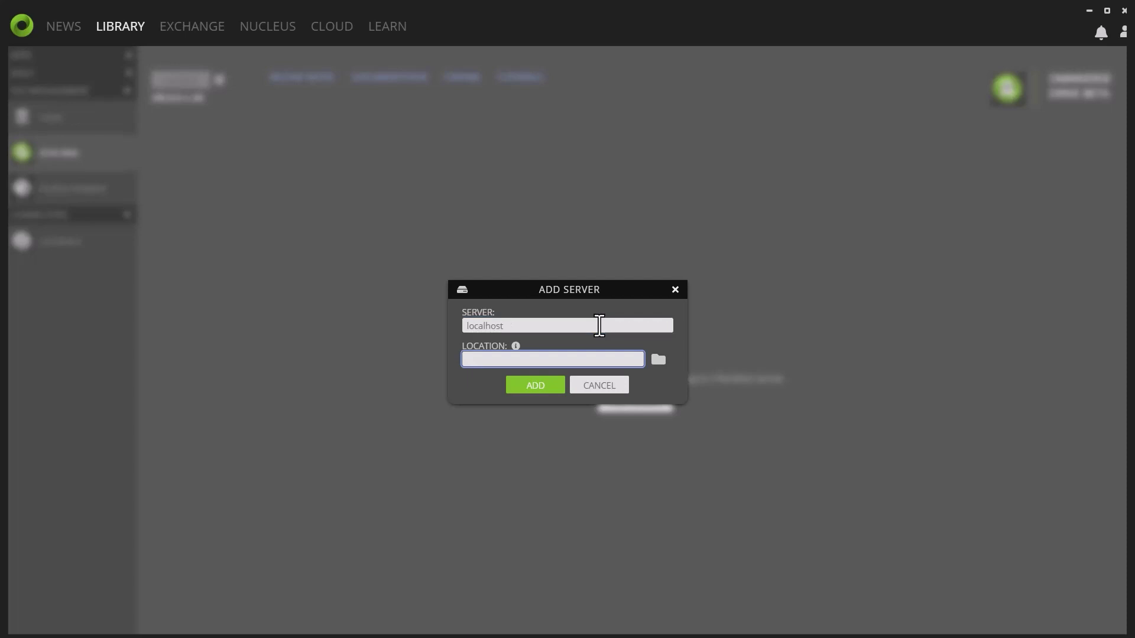
pyautogui.click(658, 359)
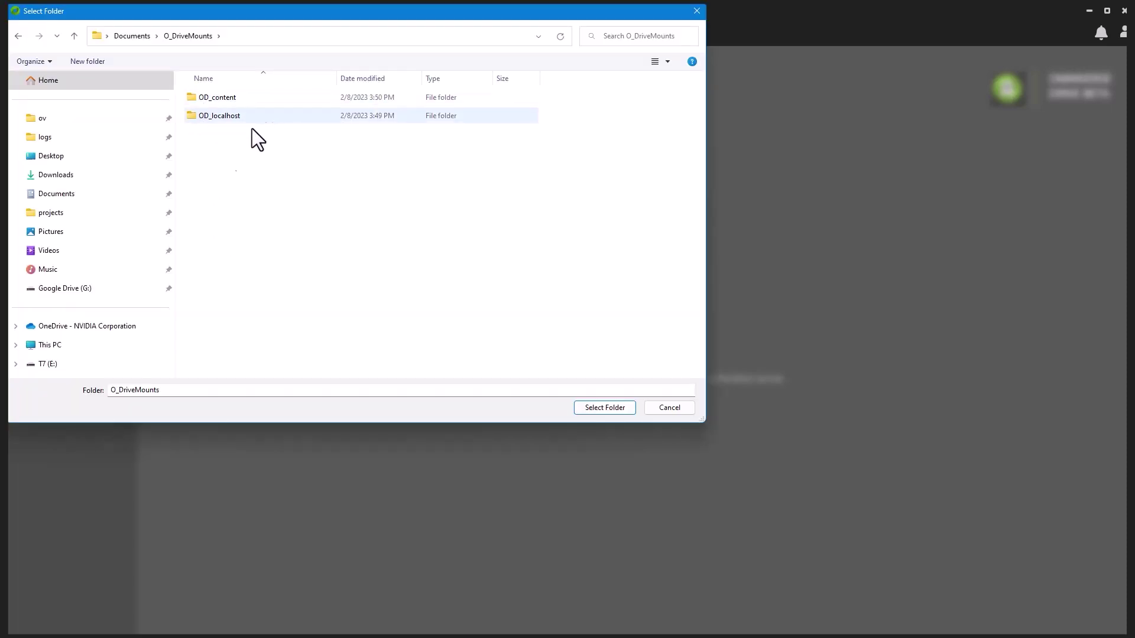
pyautogui.click(192, 115)
pyautogui.click(610, 408)
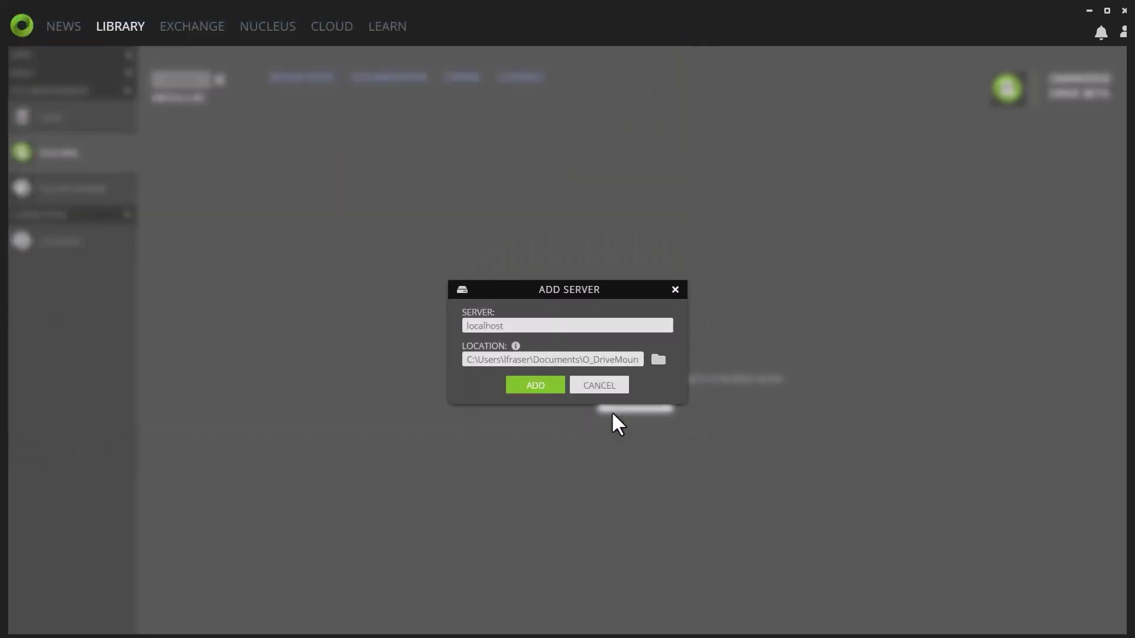
pyautogui.click(537, 385)
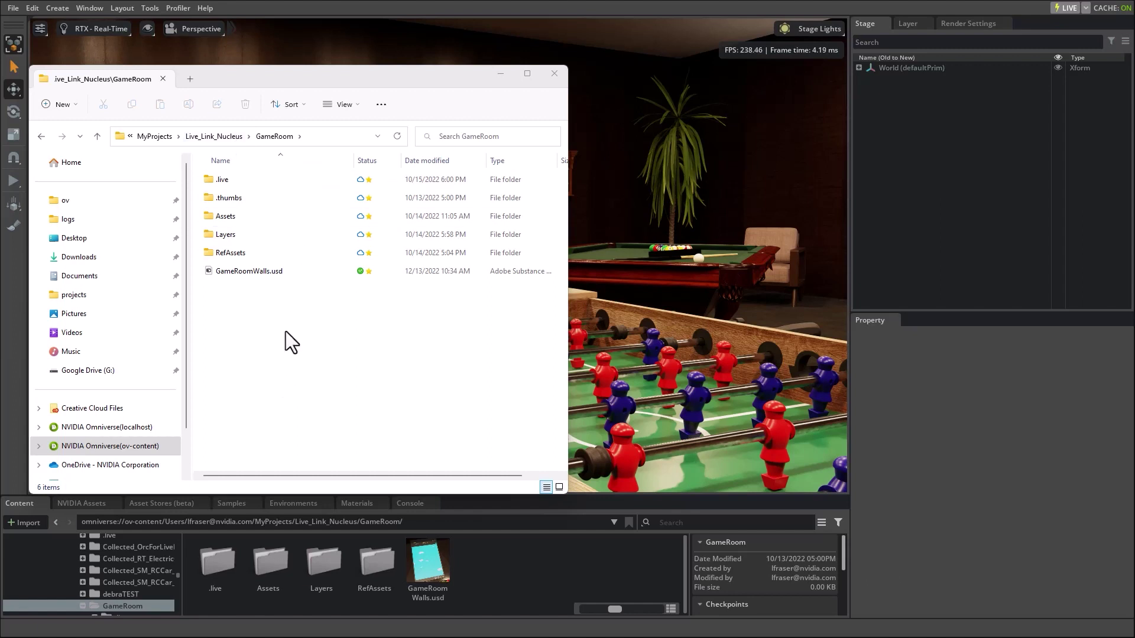
# Add Pong.jpg to the GameRoom folder on the ov-content Omniverse drive, and select the RefAssets folder there.
pyautogui.moveTo(236, 331); pyautogui.dragTo(244, 321)
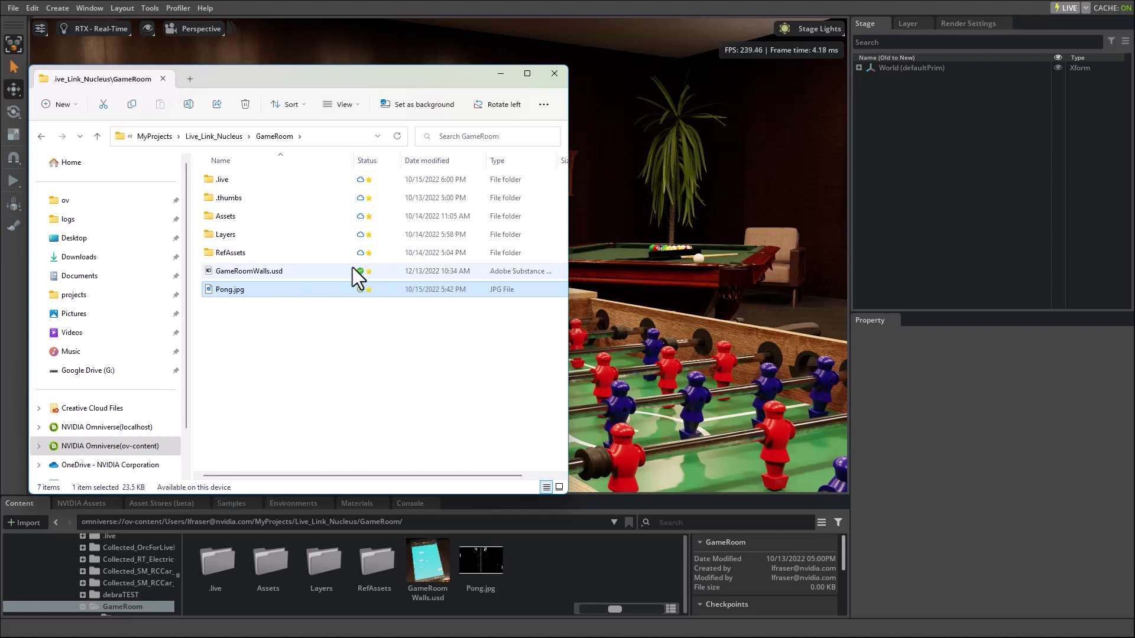
pyautogui.click(329, 271)
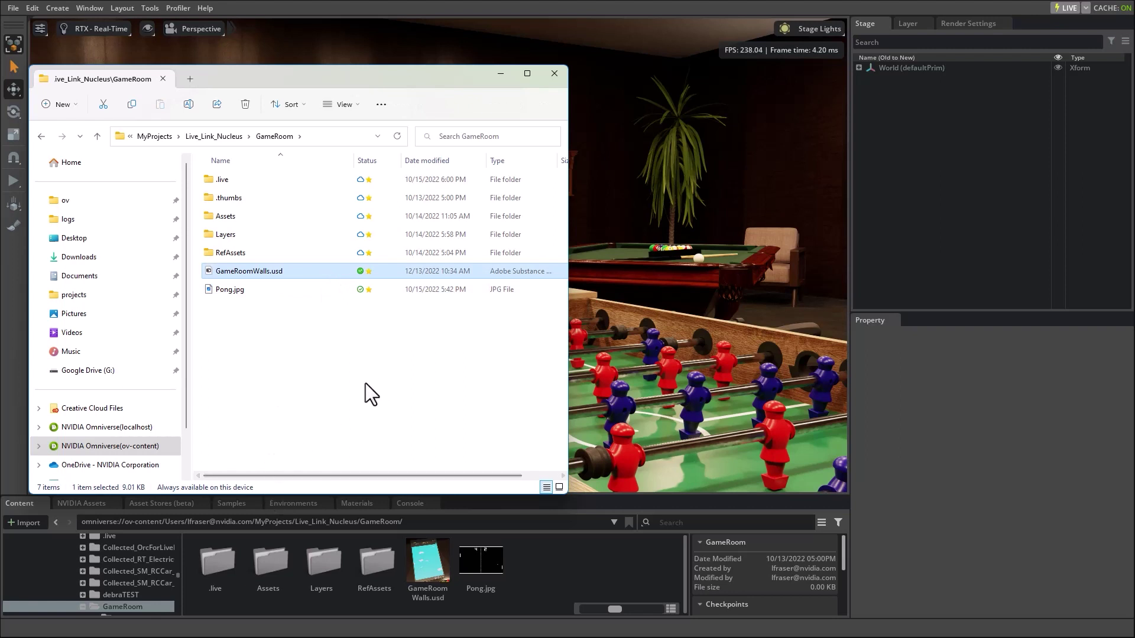
pyautogui.click(342, 253)
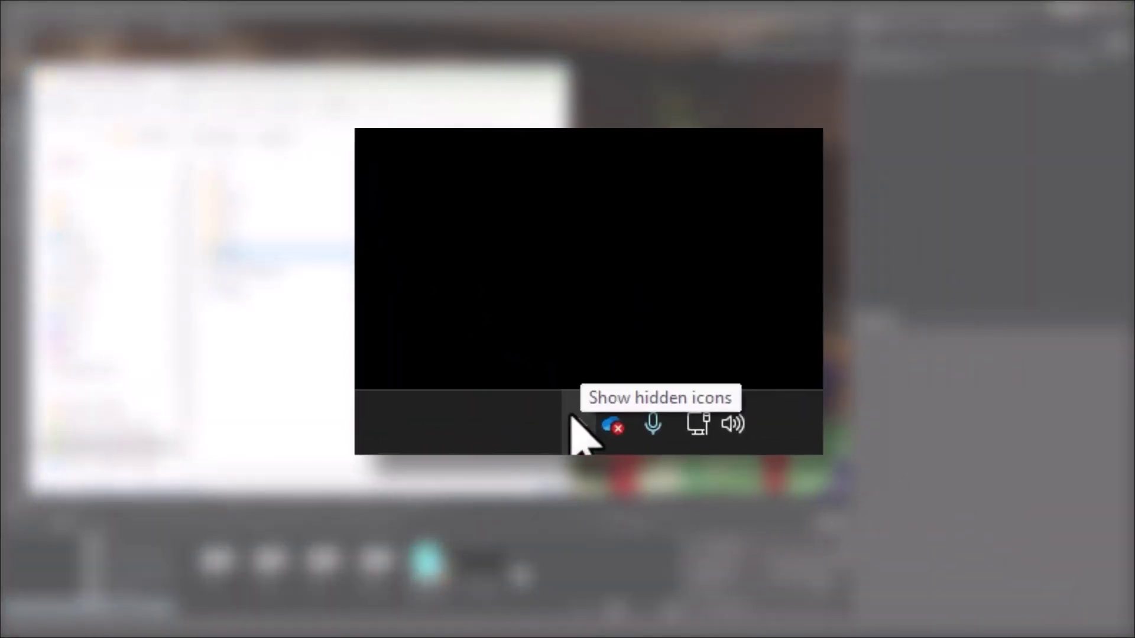
# Show the hidden system tray icons and open the options of Omniverse Drive.
pyautogui.click(571, 421)
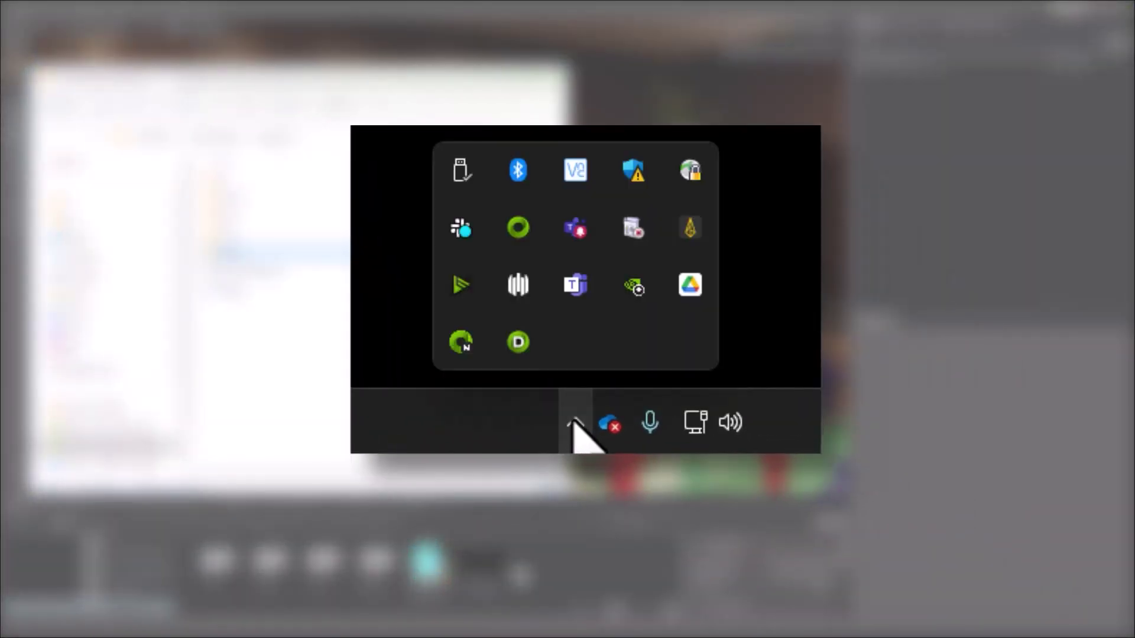
pyautogui.rightClick(519, 342)
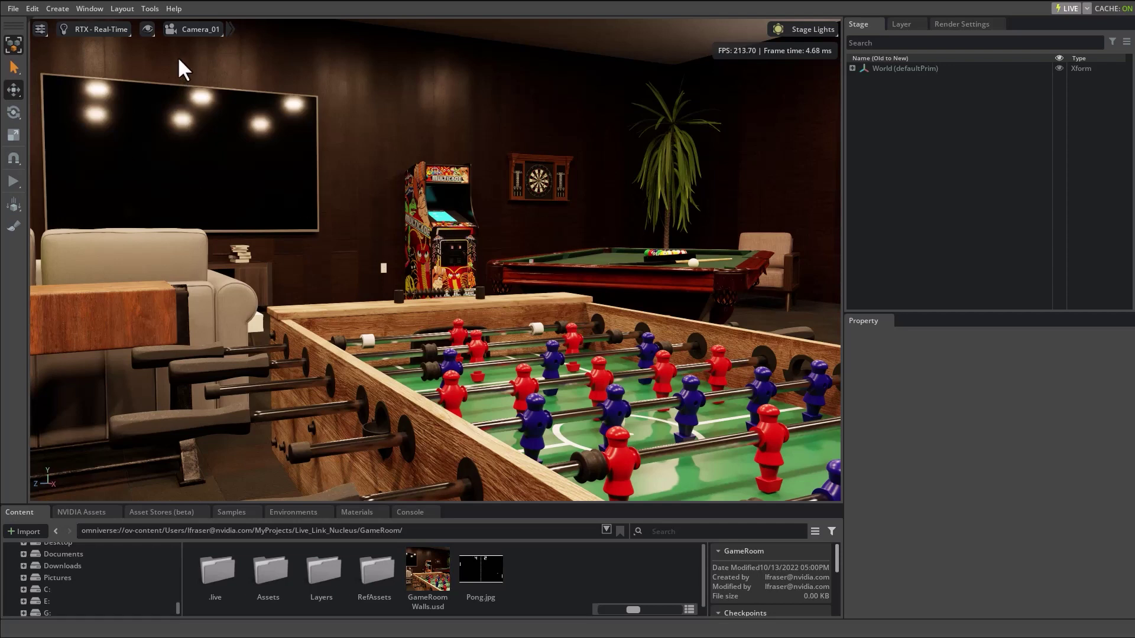
# Switch the viewport to the arcade screen close-up camera and examine the Emissive settings of the screen's FlatScreen_SCANLINE_A material.
pyautogui.click(195, 29)
pyautogui.moveTo(218, 52)
pyautogui.click(292, 55)
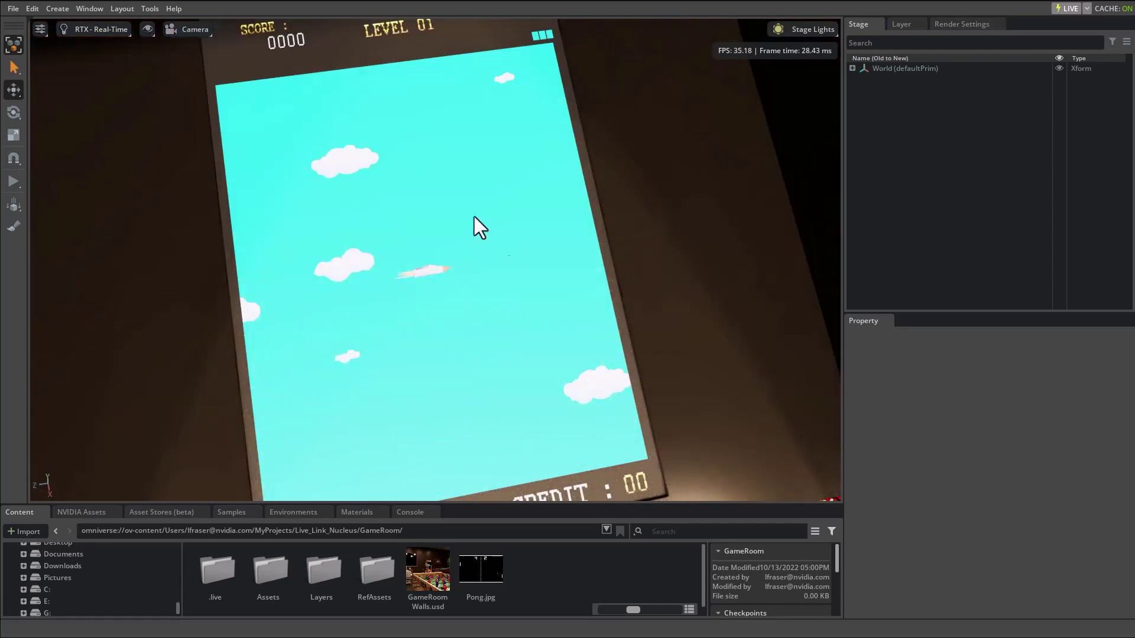
pyautogui.click(449, 279)
pyautogui.click(868, 519)
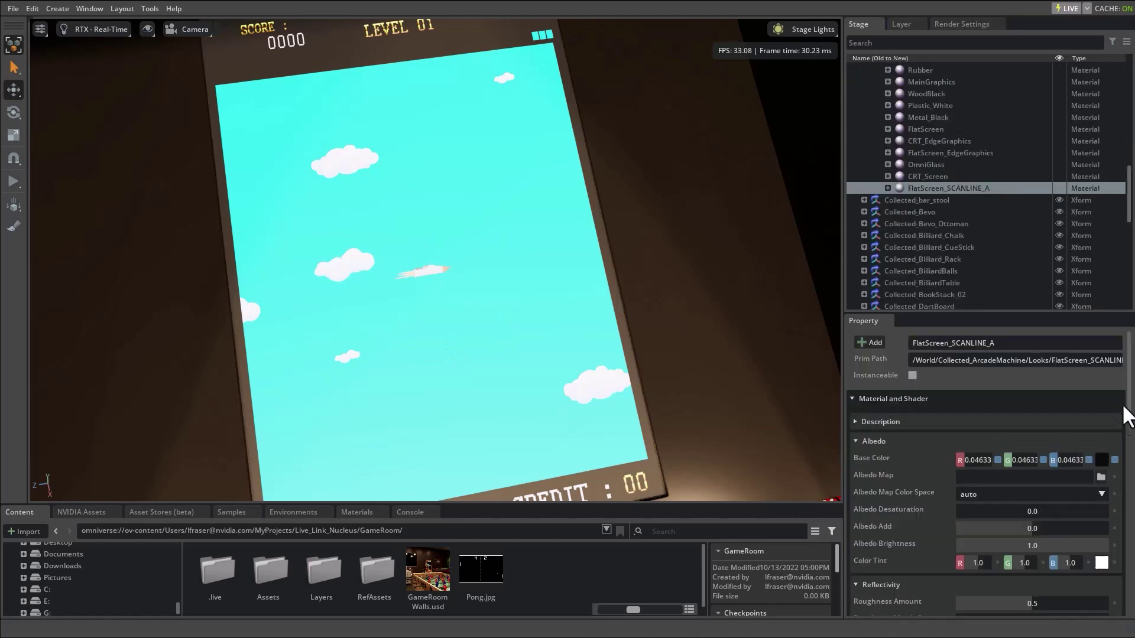
pyautogui.scroll(-10, 1131, 421)
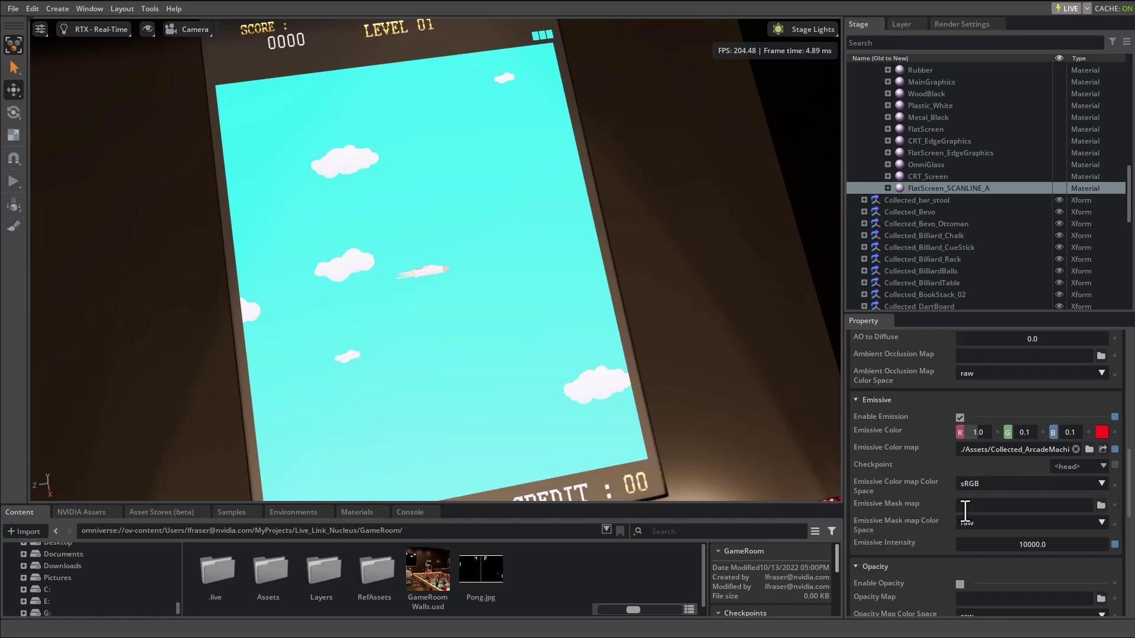
# In Photoshop, show the Background copy layer and save a PNG copy over ArcadeMachine_Glass_E.png with the Large file size option.
pyautogui.hotkey('alt', 'Tab')
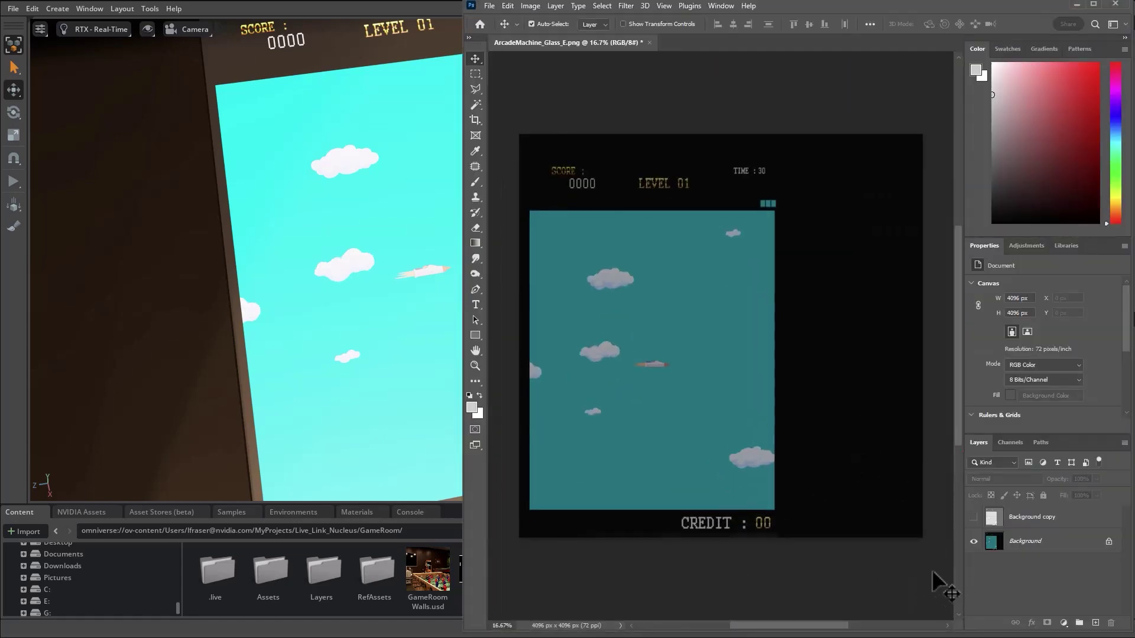
pyautogui.click(973, 517)
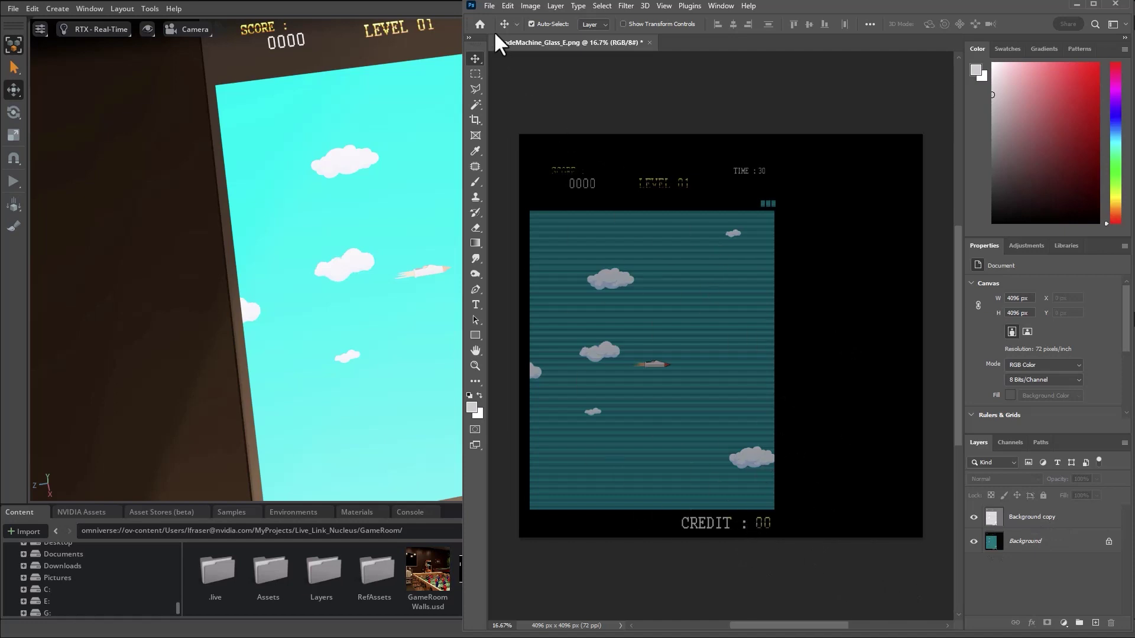
pyautogui.click(490, 7)
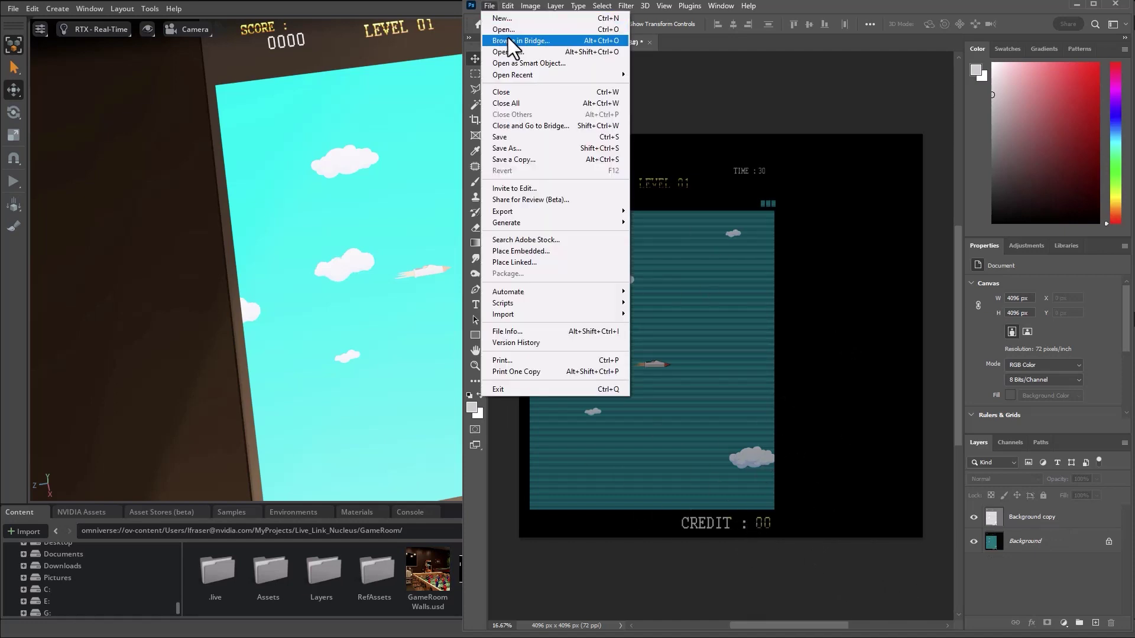
pyautogui.click(526, 159)
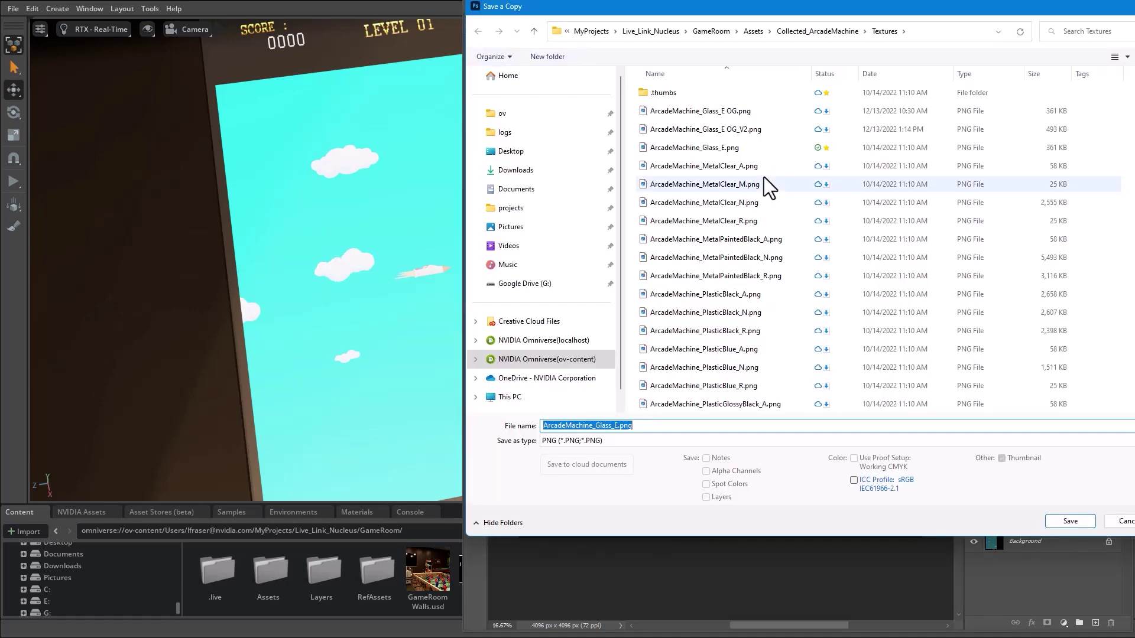
pyautogui.click(672, 145)
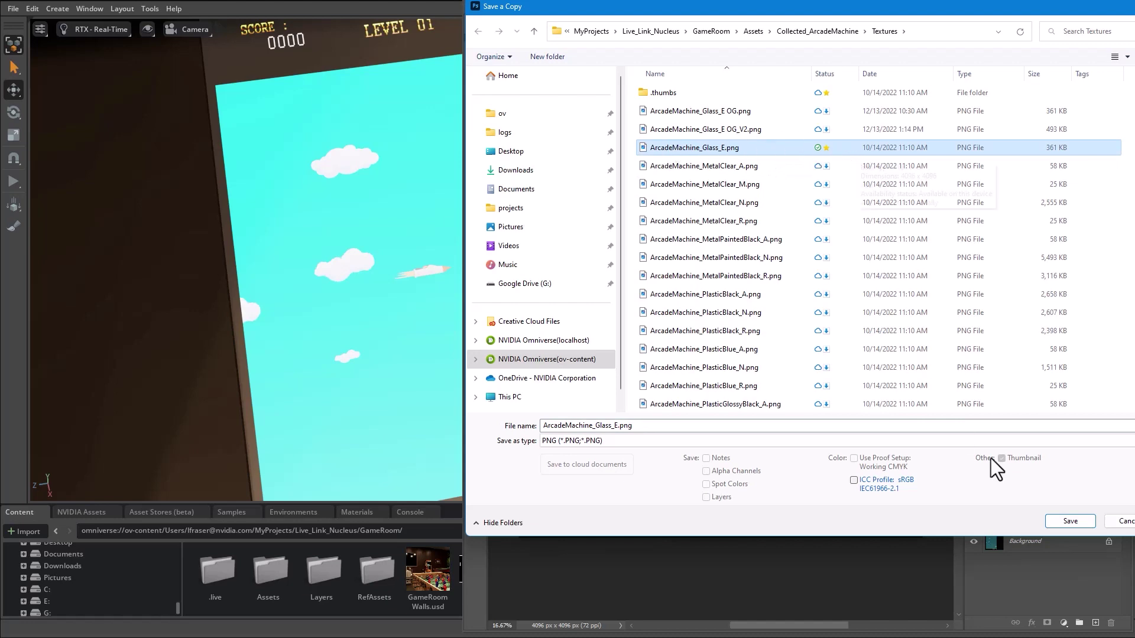
pyautogui.click(1070, 522)
pyautogui.click(570, 307)
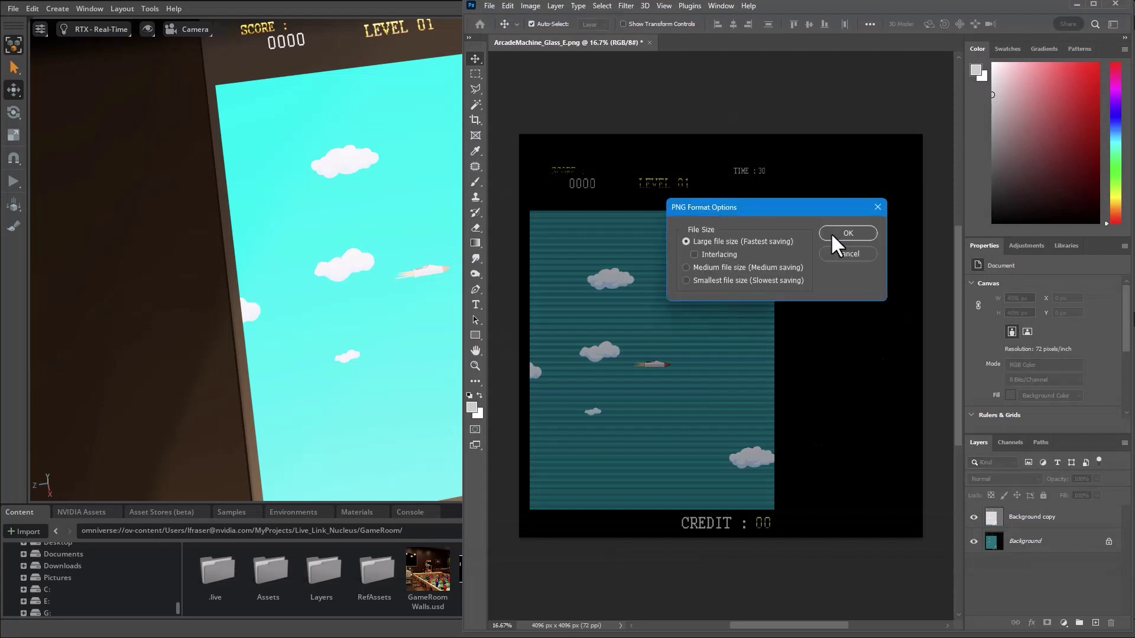
pyautogui.click(849, 234)
pyautogui.click(1076, 4)
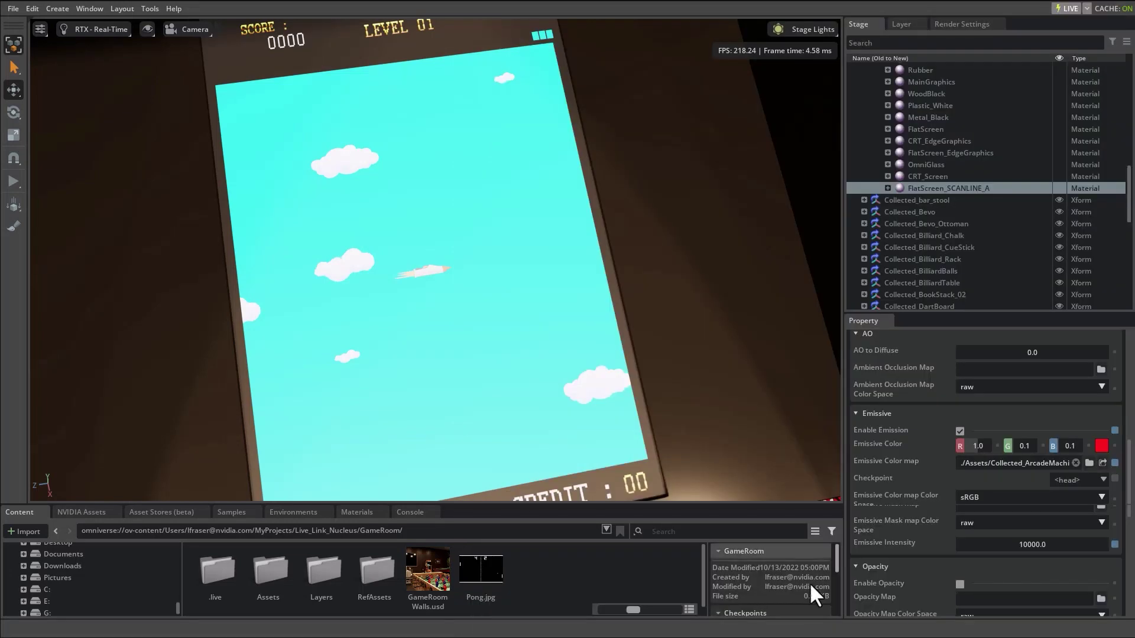